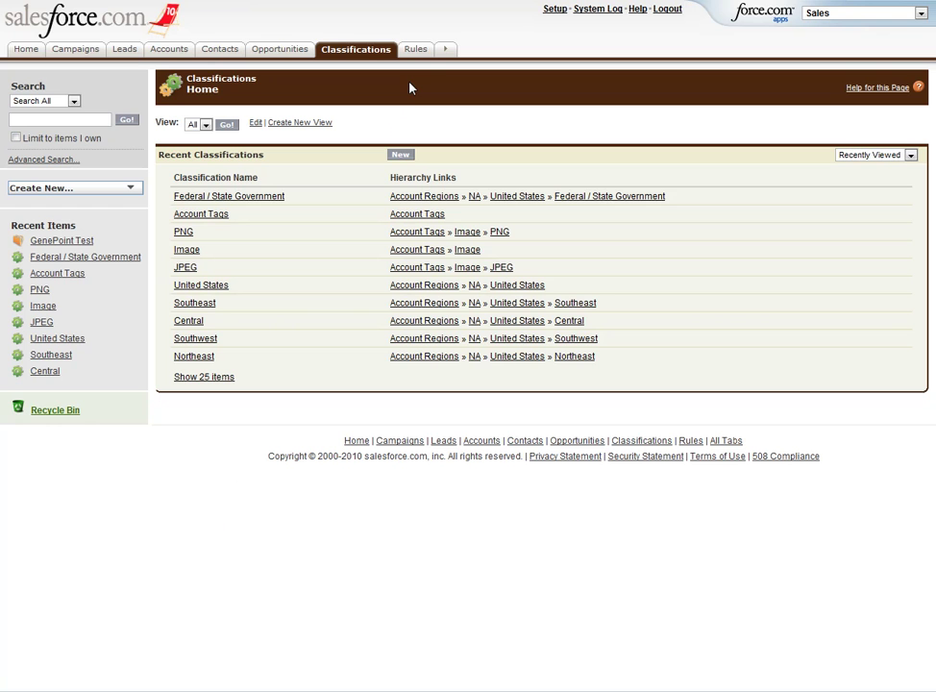
Review the GenePoint Test account's details and its classification assignments
left_click(421, 53)
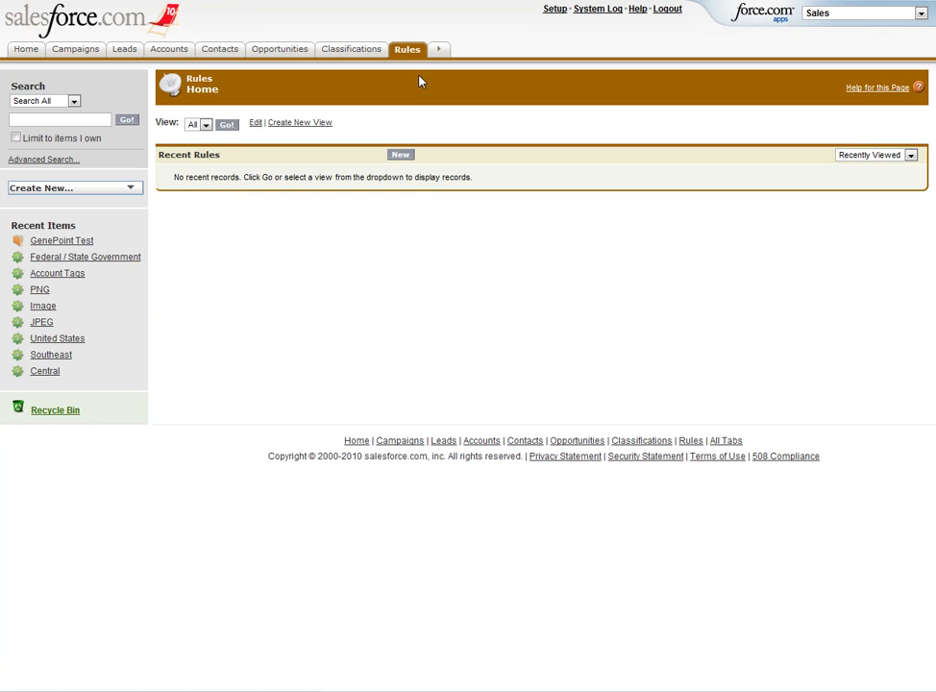
left_click(61, 243)
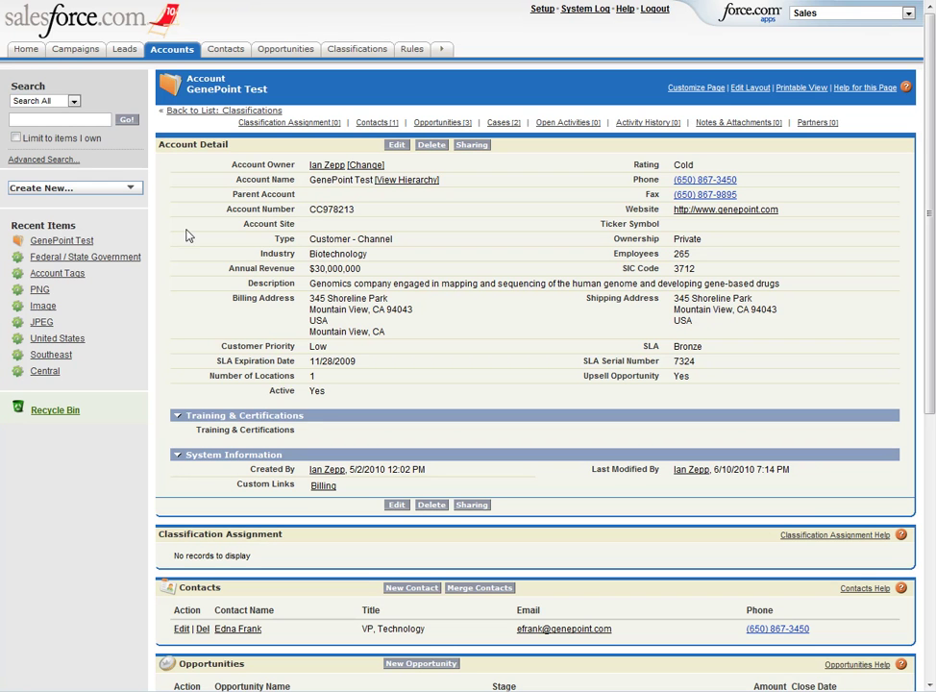
mouse_move(113, 263)
Start a new rule using the Classification Rule record type
left_click(413, 53)
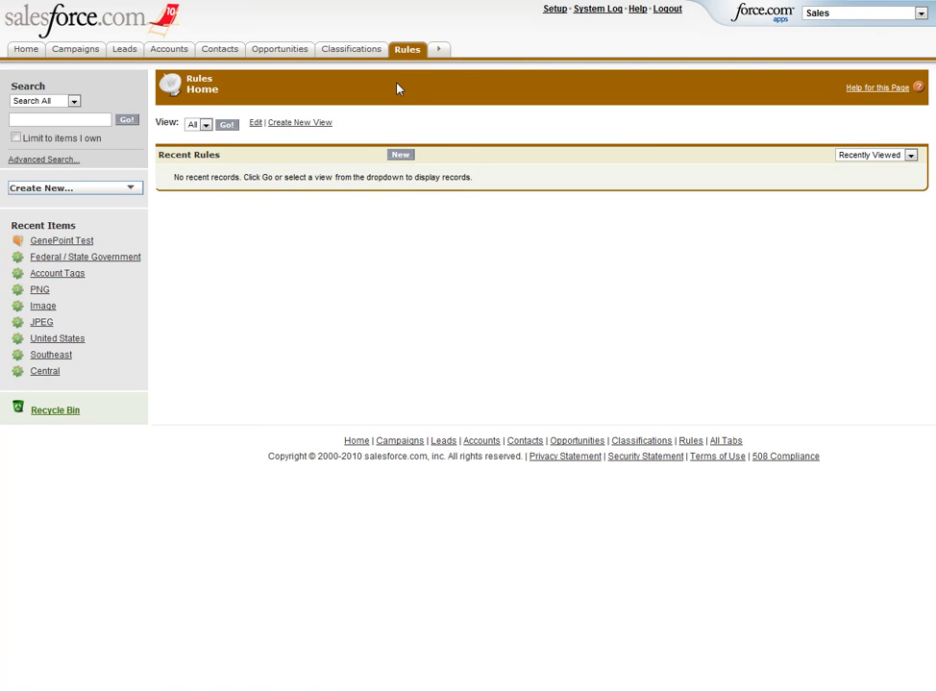
left_click(396, 155)
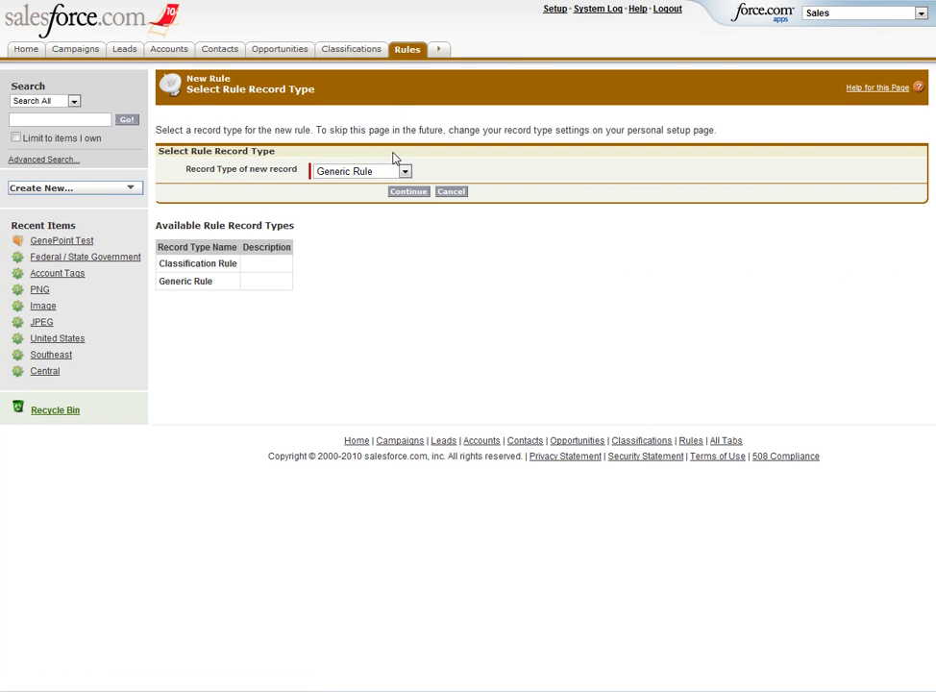
left_click(370, 174)
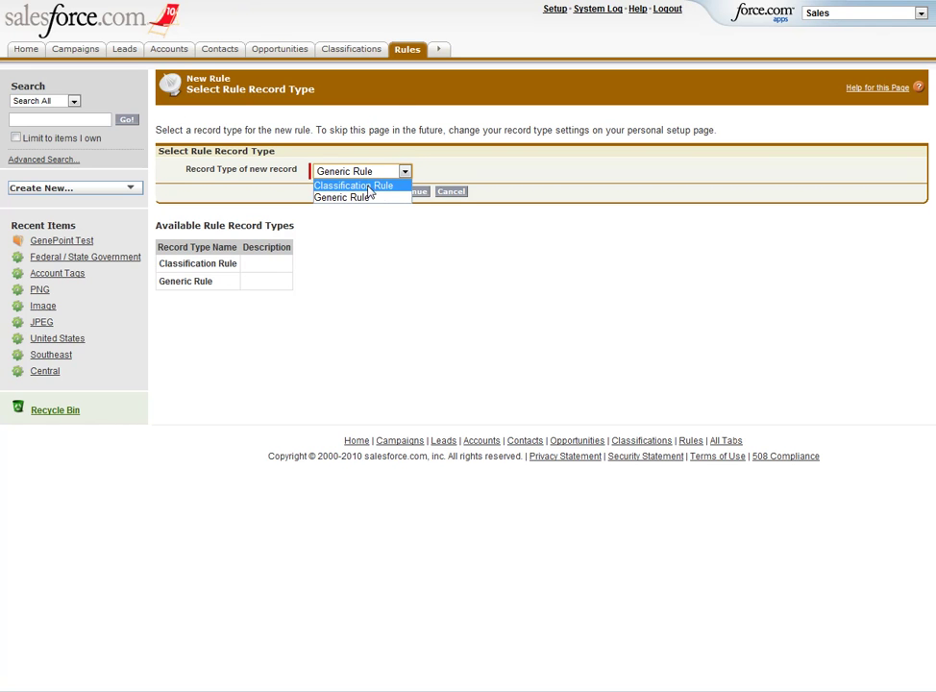
left_click(389, 187)
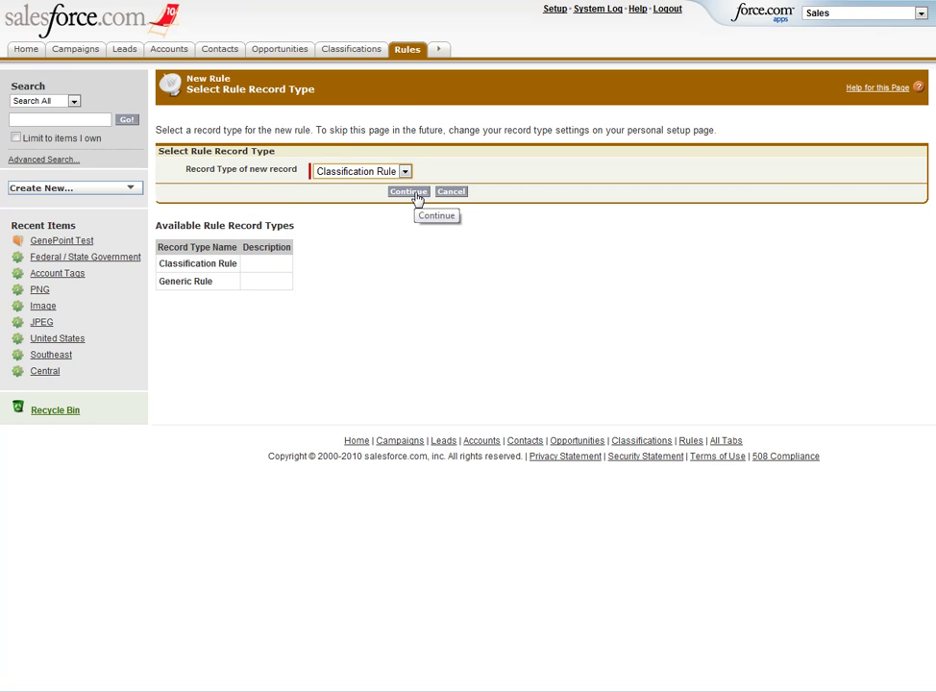
left_click(416, 194)
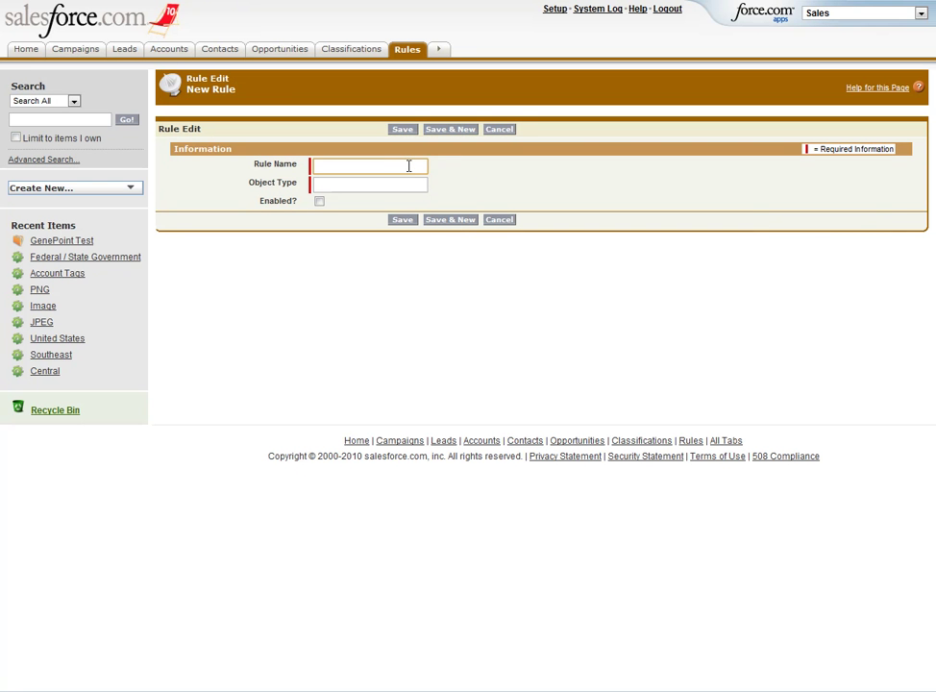
Name the new rule "Add Government Classification"
left_click(409, 165)
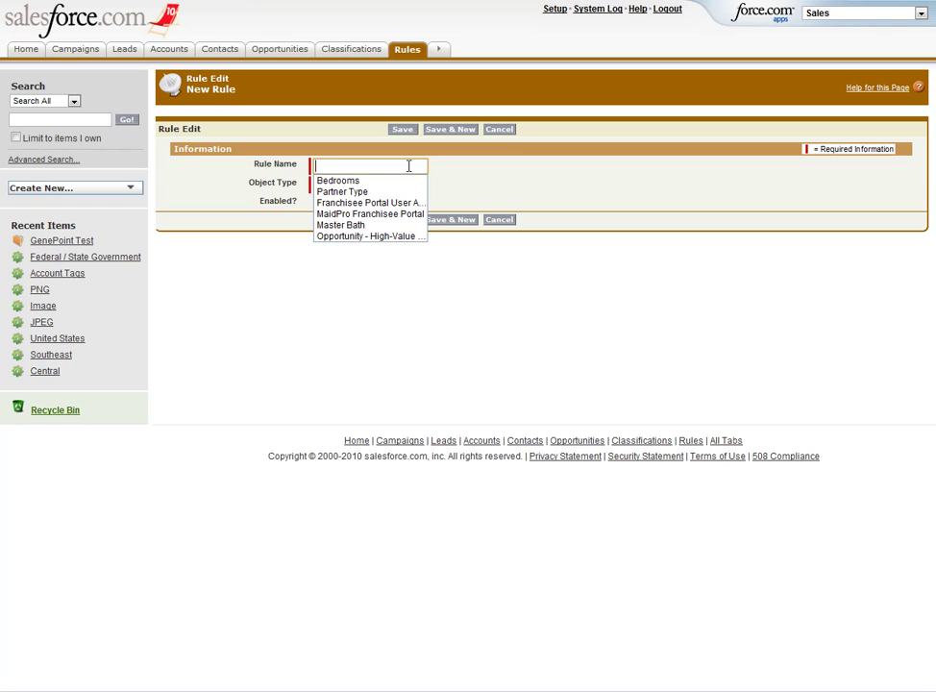
type("Add")
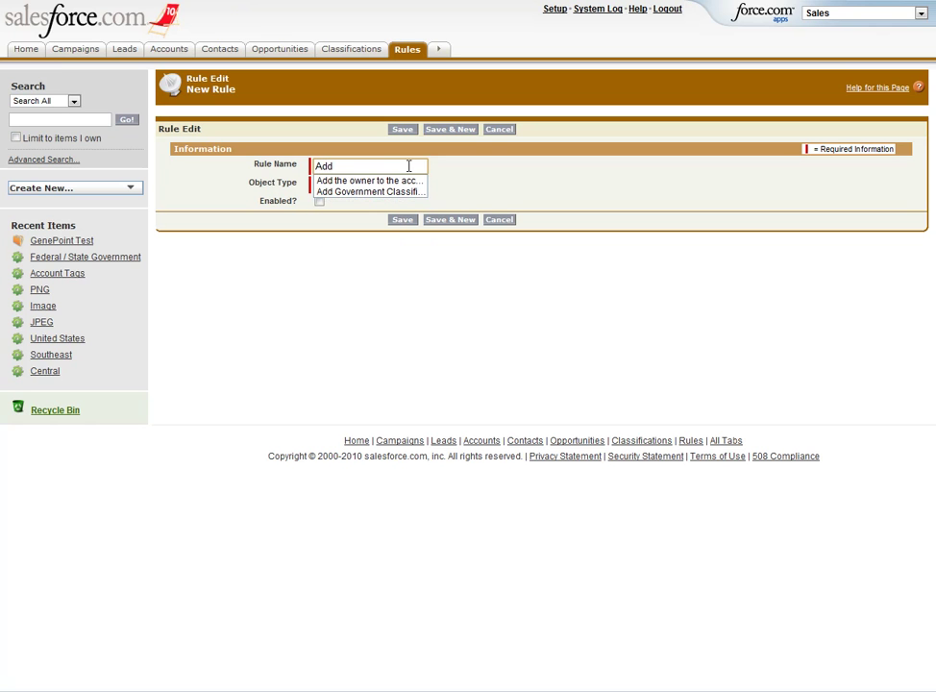
key("Down")
key("Down")
key("Return")
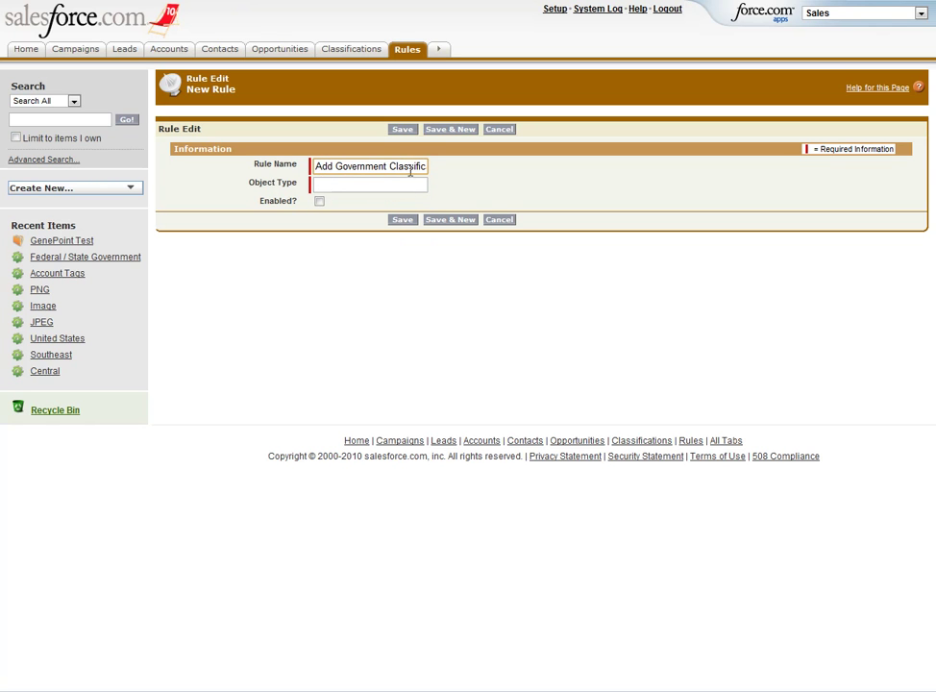
left_click(410, 164)
key("End")
key("Home")
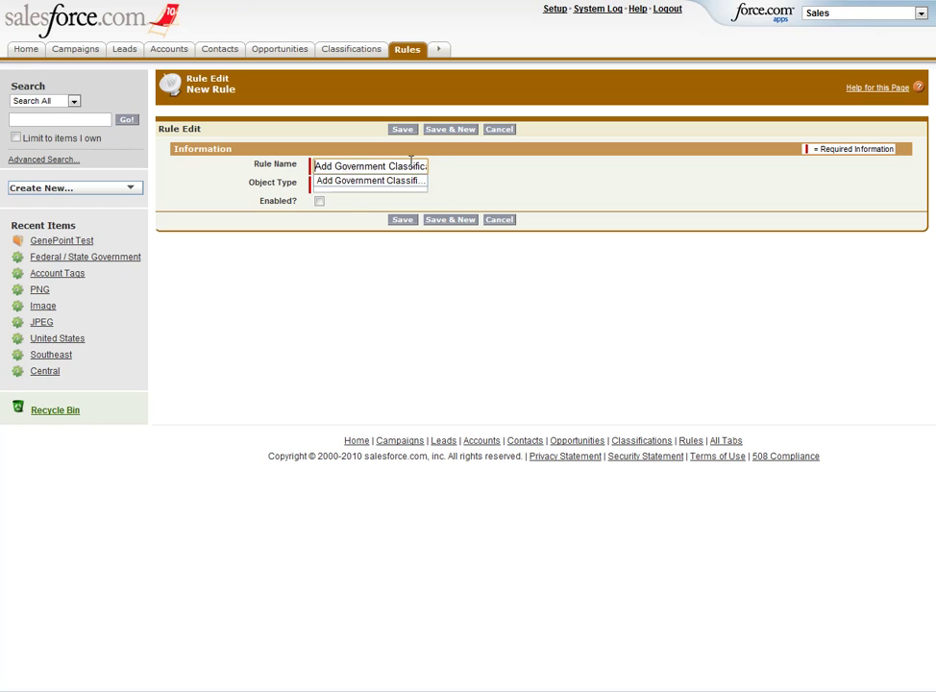
Set the rule's object type to Account and save the rule
left_click(411, 184)
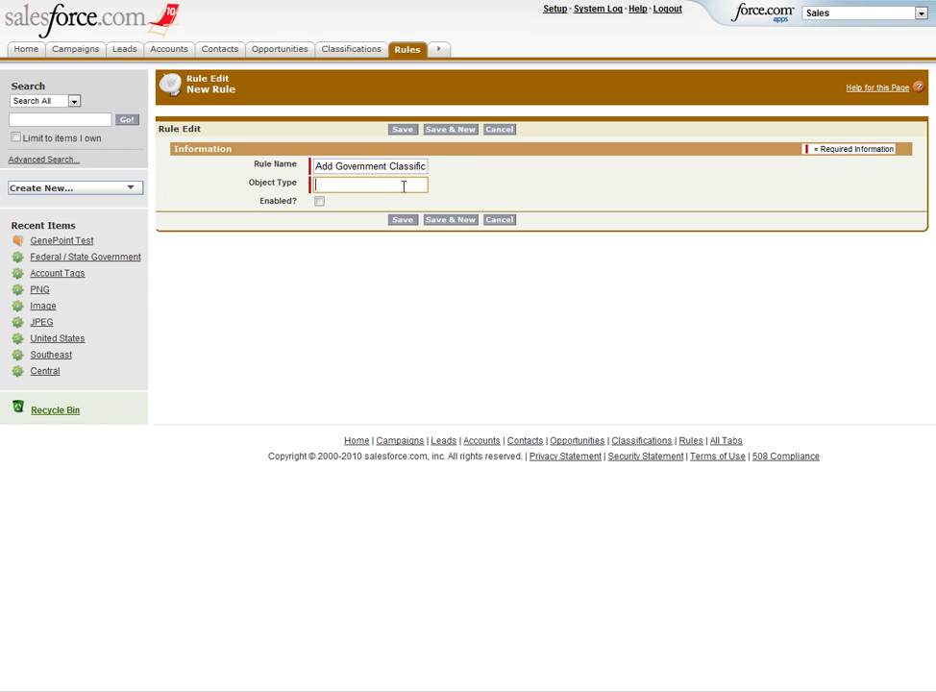
type("Account")
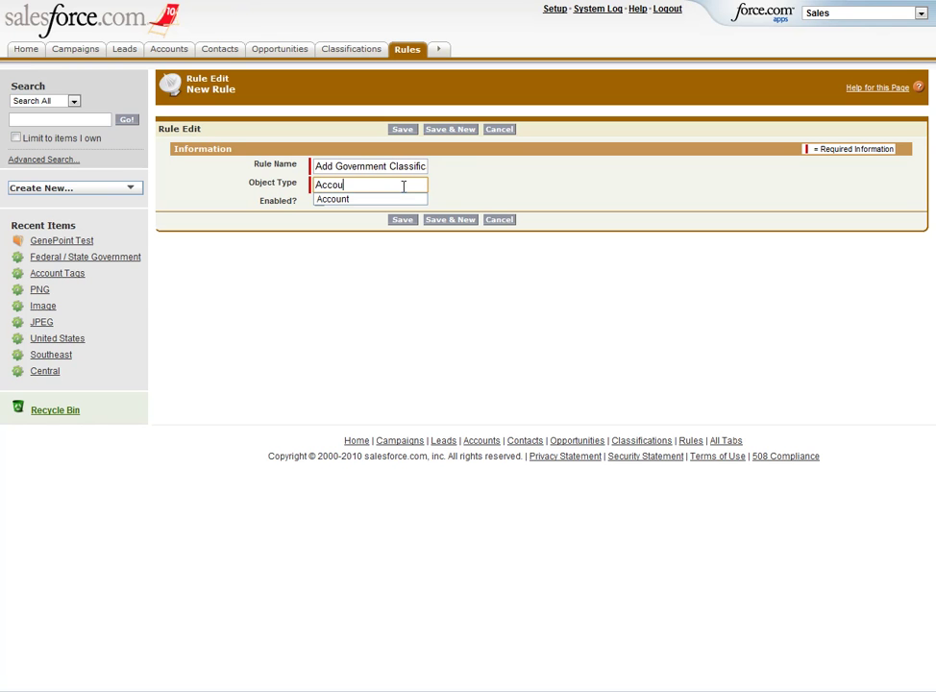
left_click(474, 200)
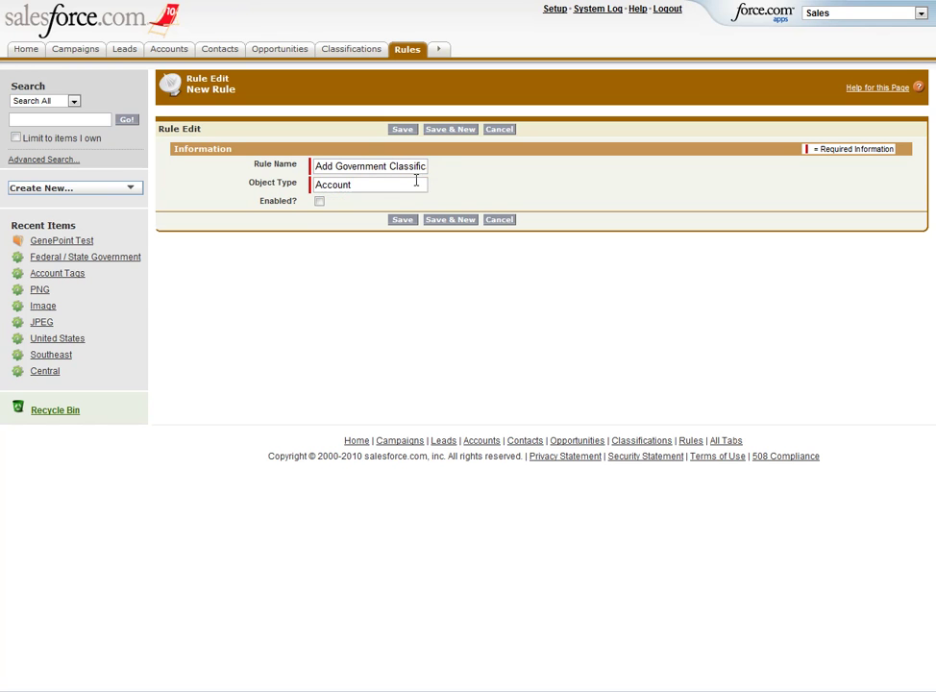
left_click(320, 201)
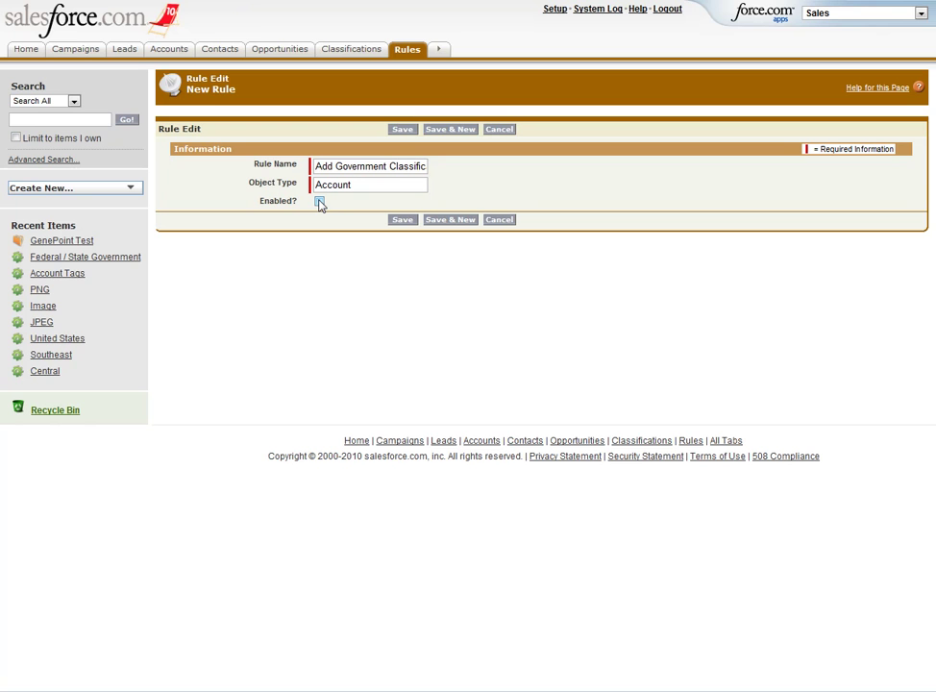
left_click(405, 131)
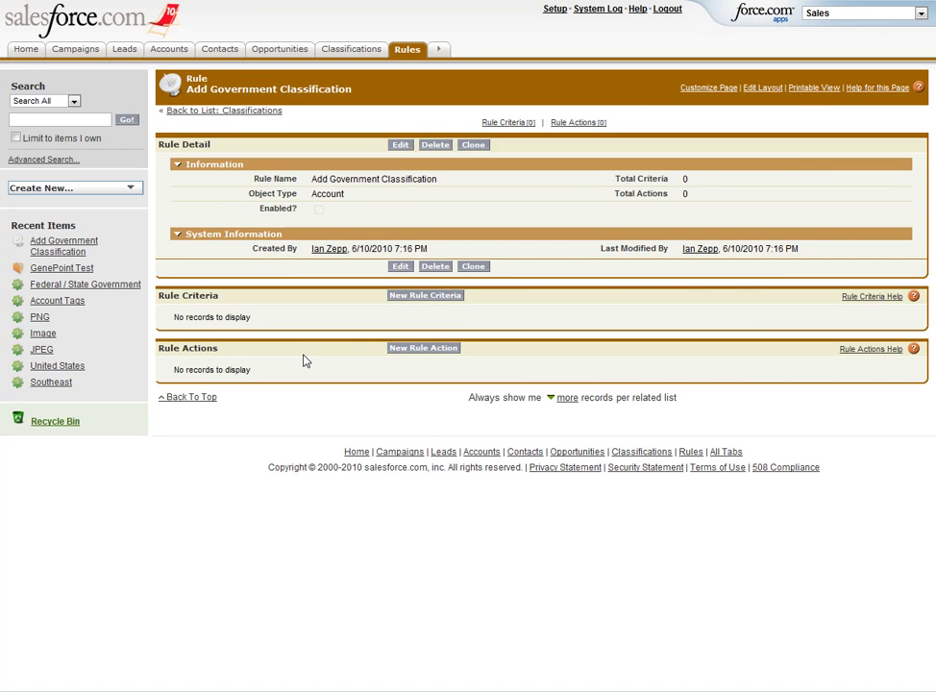
Create a rule criterion with field API name Website, matching type Contains and matching value ".gov", and save it
left_click(408, 296)
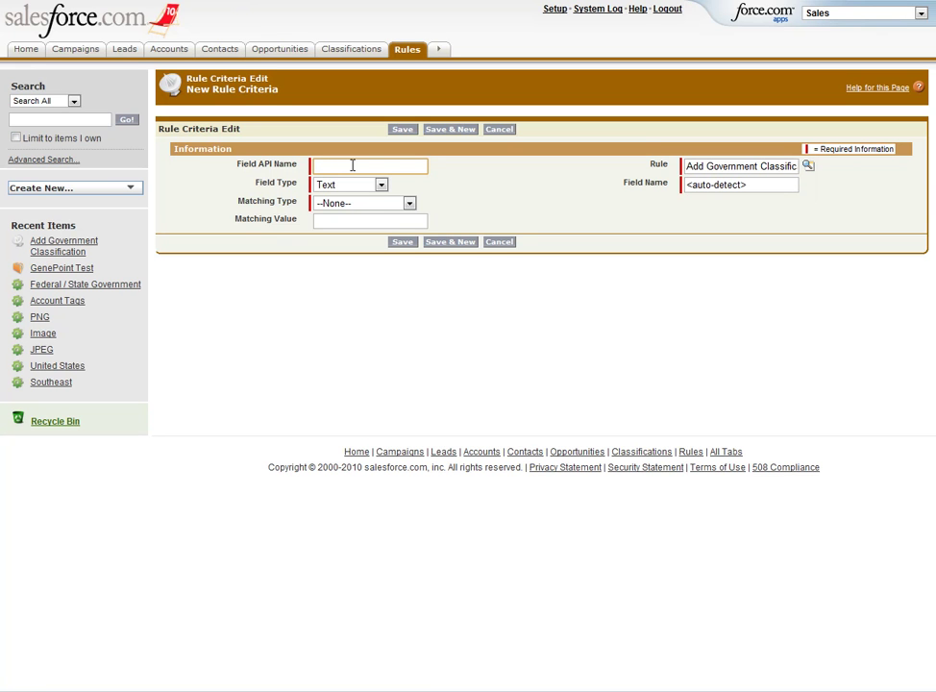
type("Website")
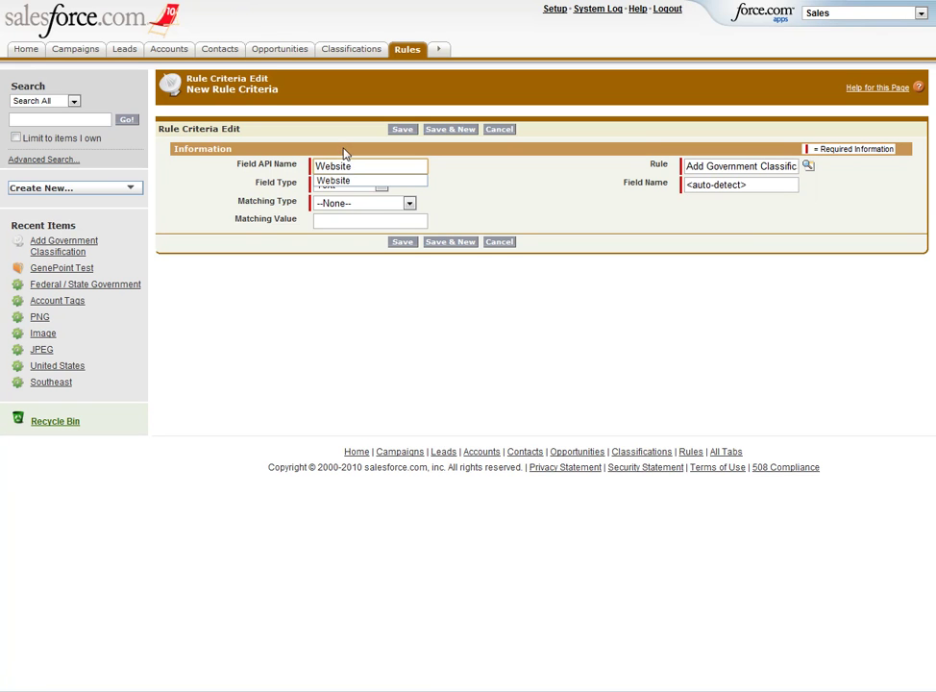
left_click(345, 149)
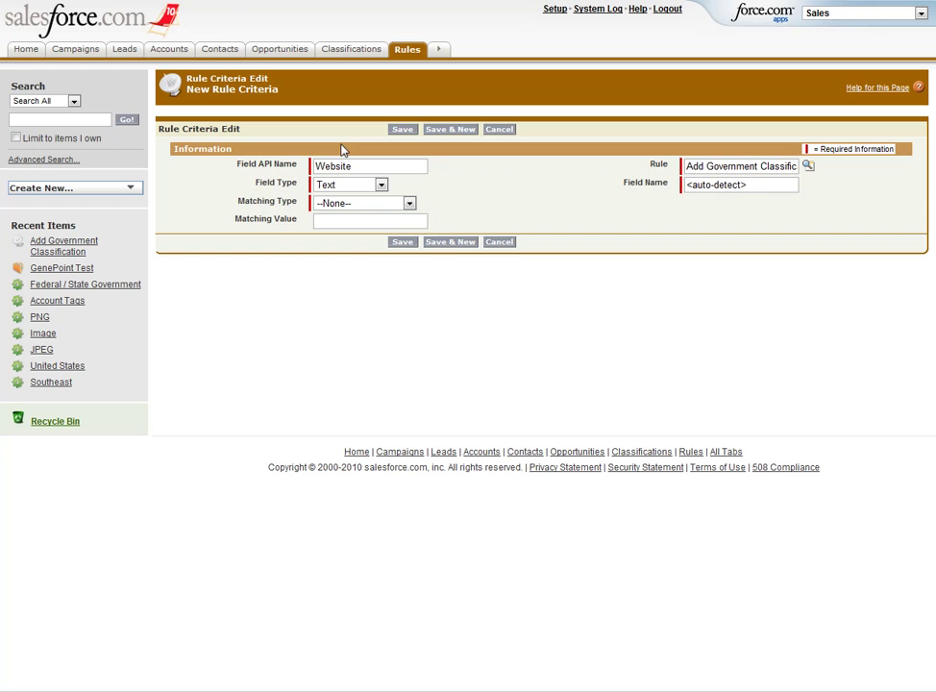
left_click(336, 207)
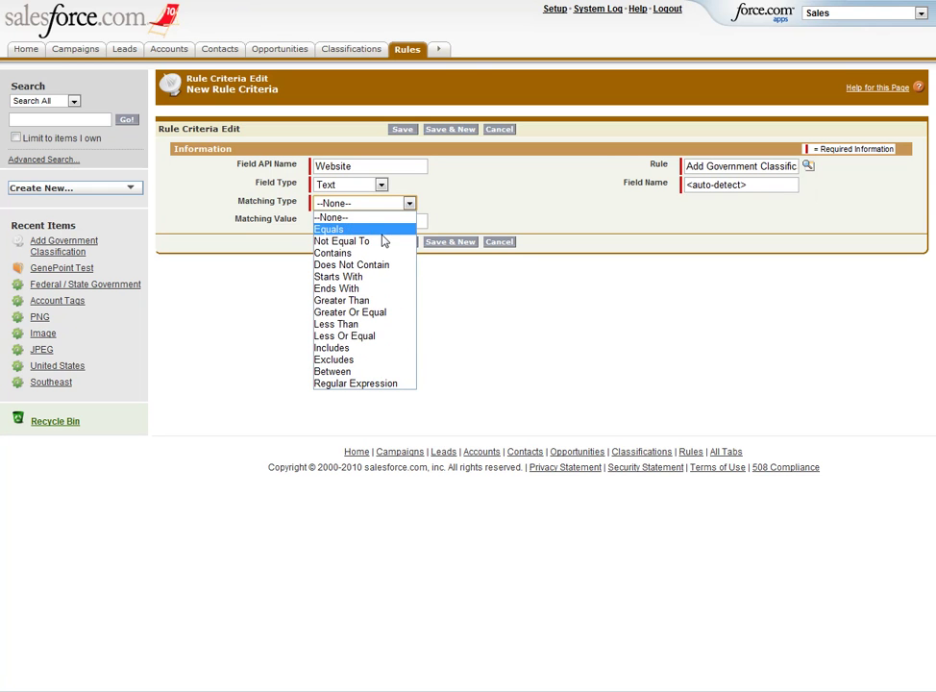
left_click(381, 254)
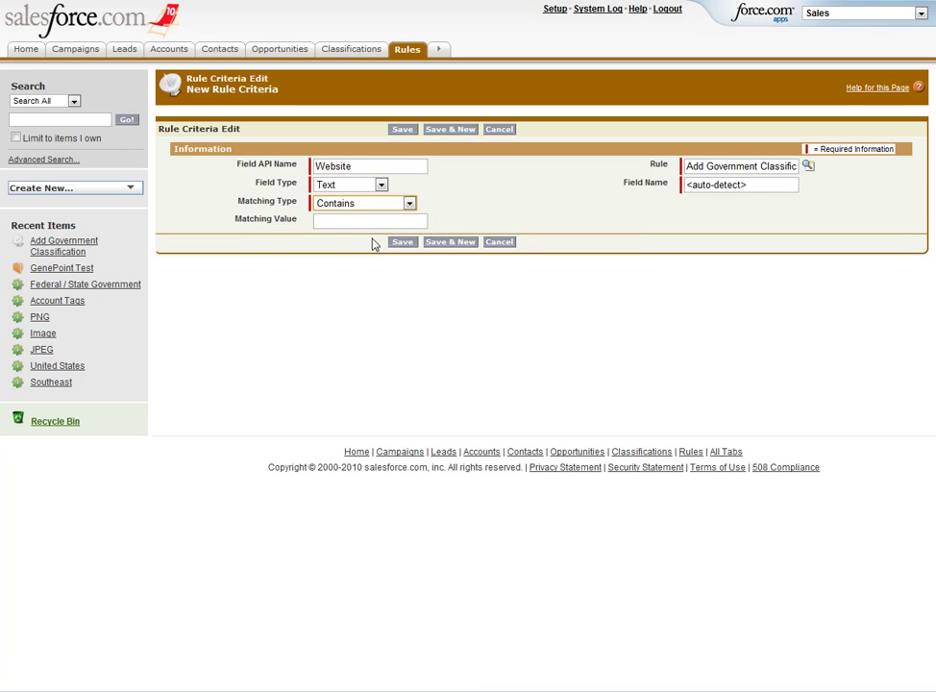
left_click(351, 220)
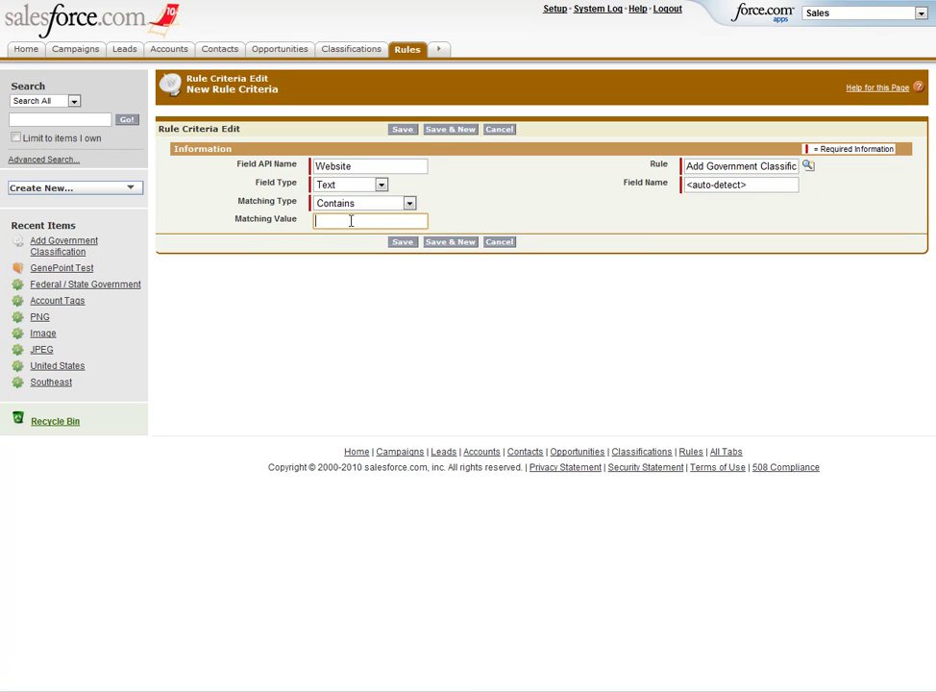
type(".gov")
left_click(458, 210)
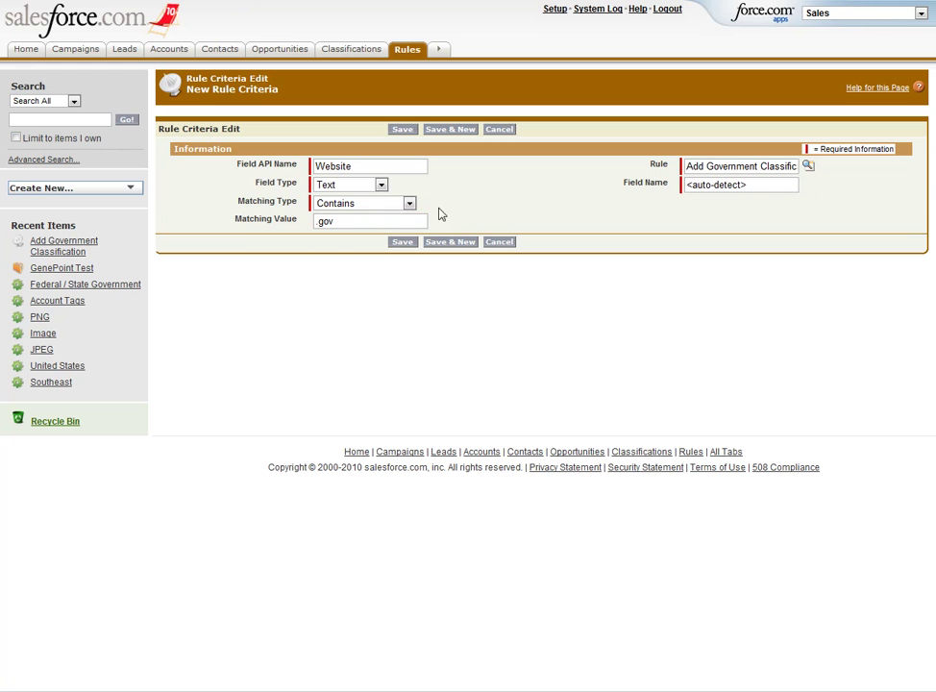
left_click(407, 132)
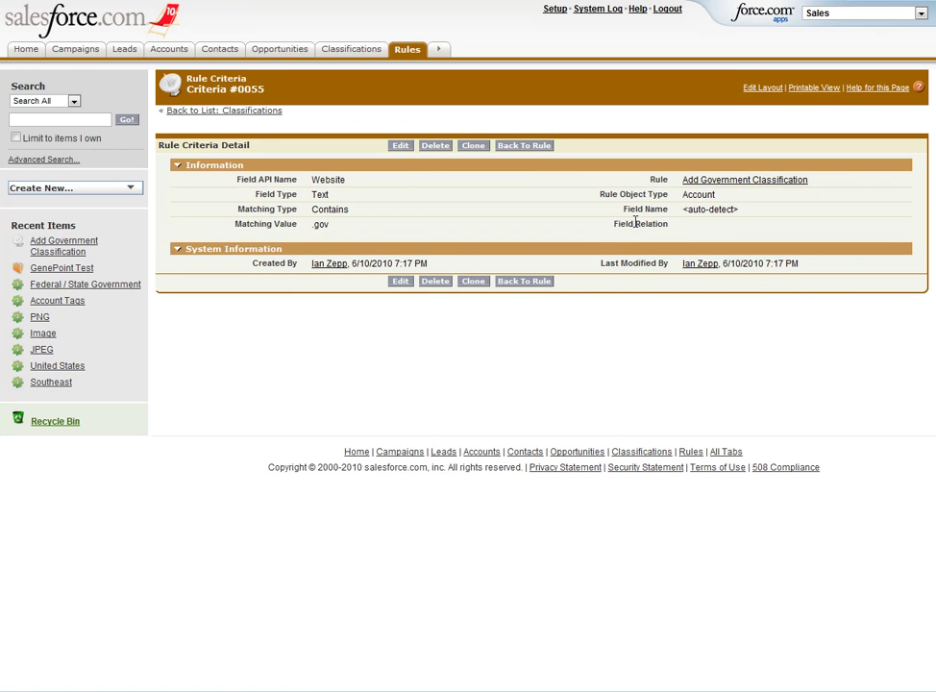
Start a second criterion for the Add Government Classification rule with field API name Name, keeping the Text field type
left_click(699, 181)
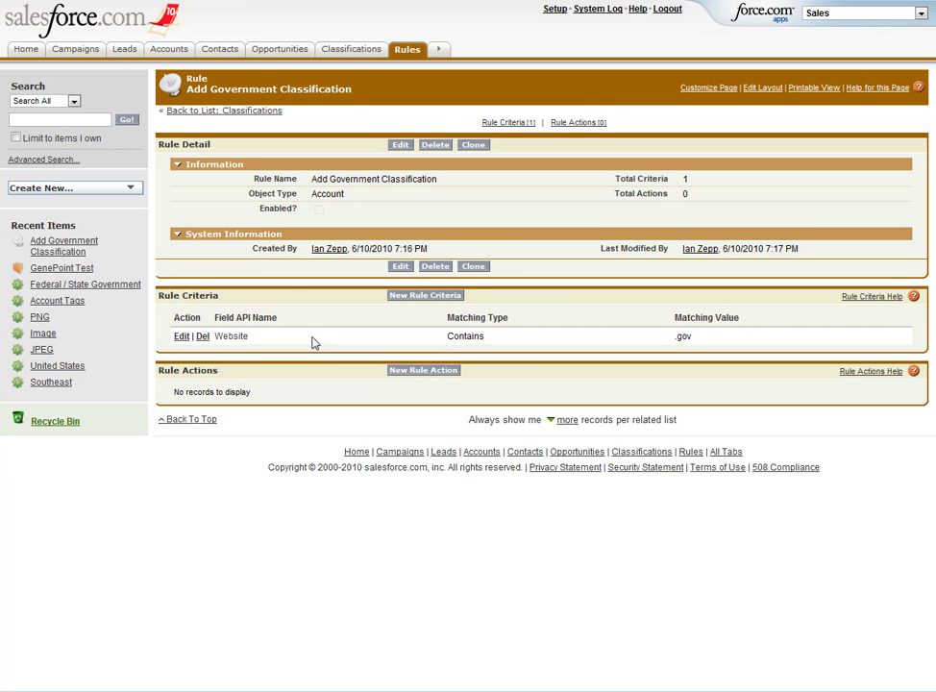
left_click(403, 297)
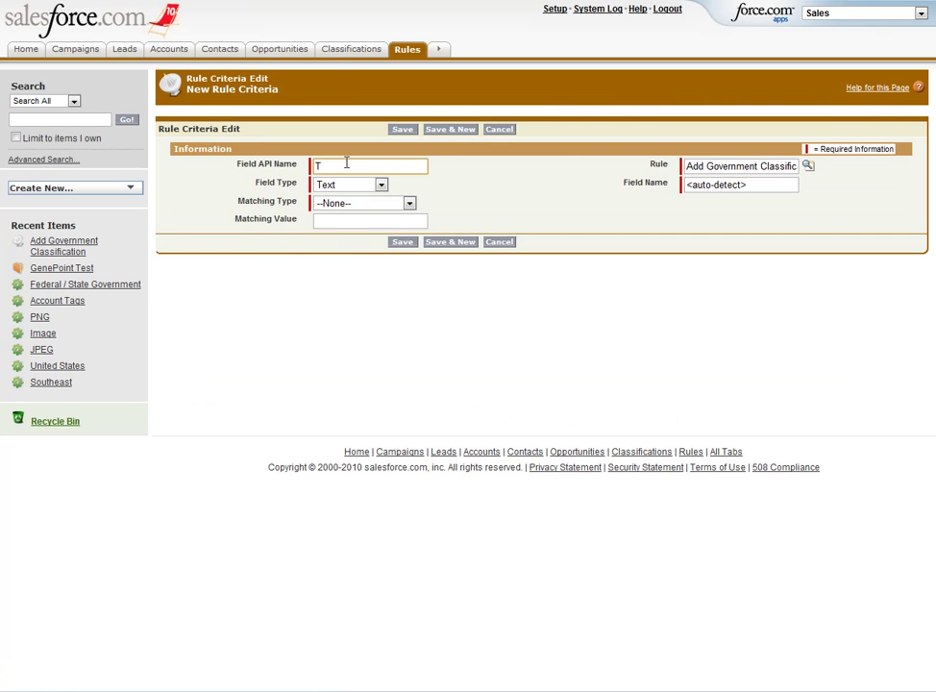
type("Name")
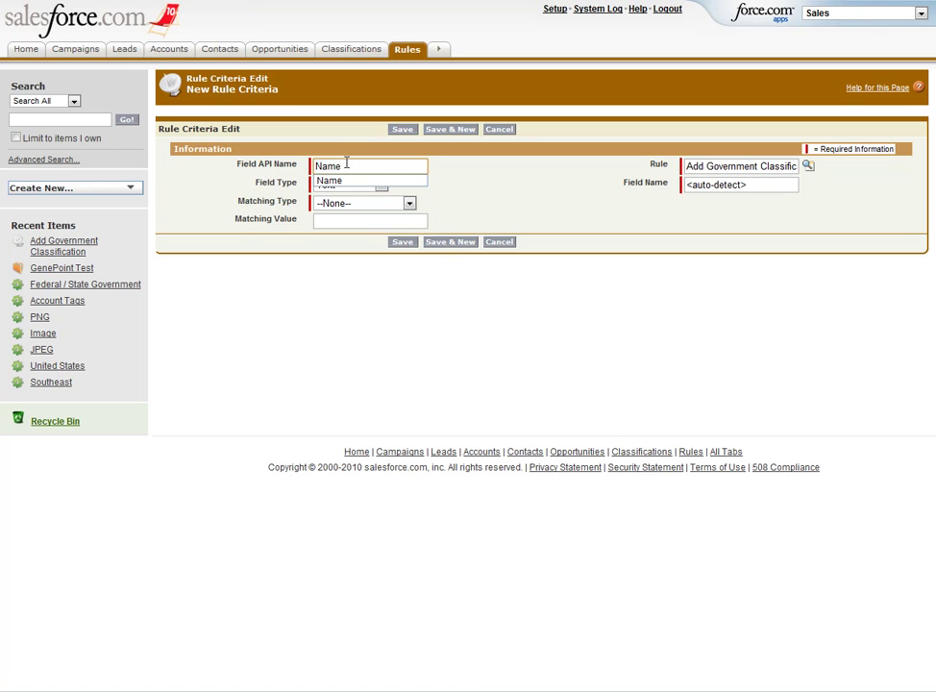
left_click(331, 186)
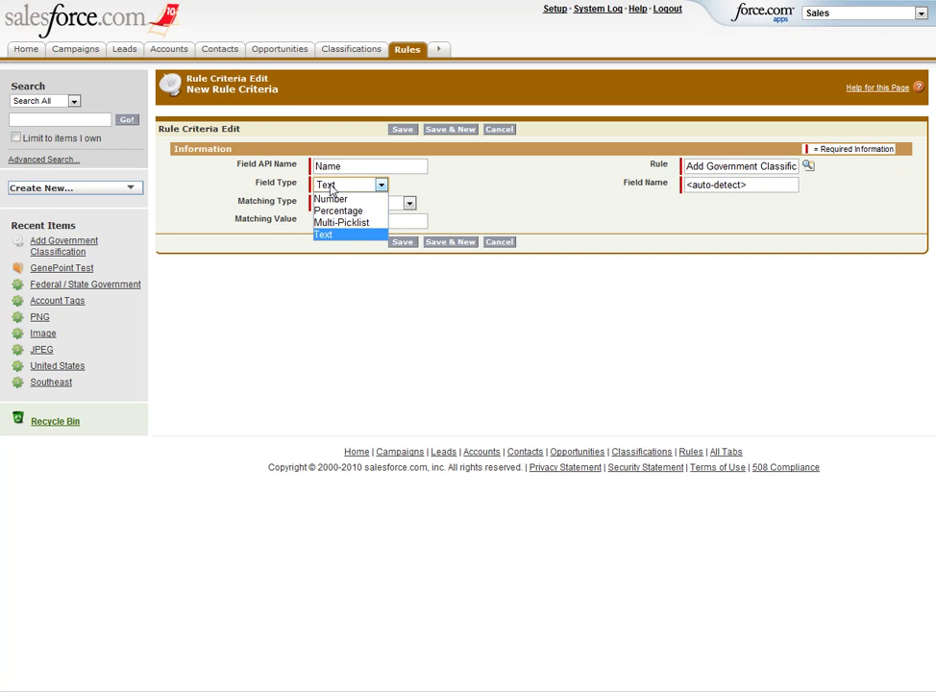
left_click(331, 189)
Set the Name criterion's matching type to Ends With and its matching value to "Test", and save it
left_click(336, 203)
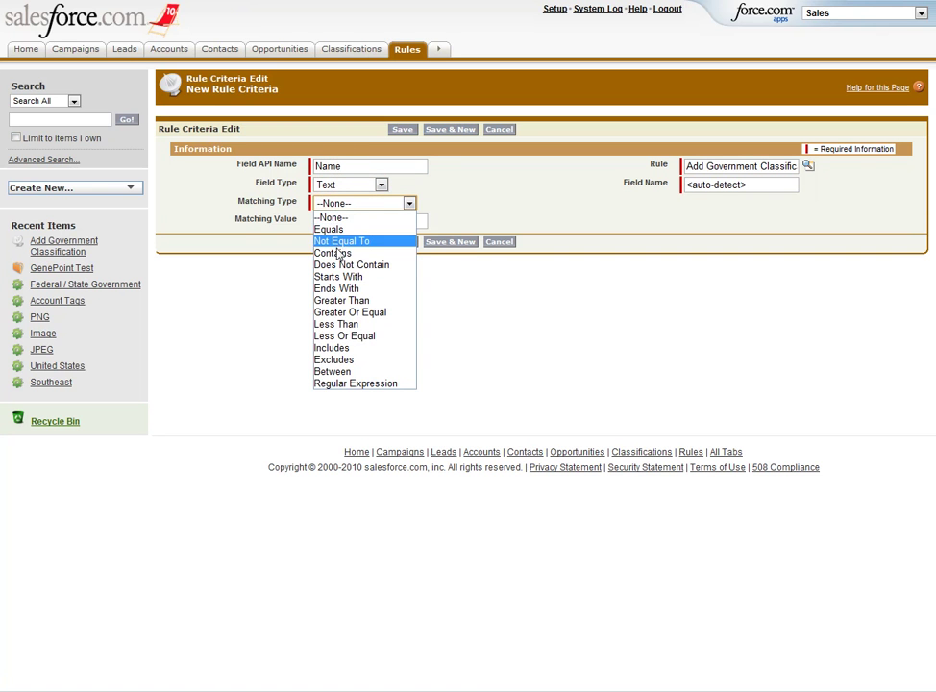
left_click(337, 253)
left_click(335, 221)
left_click(346, 202)
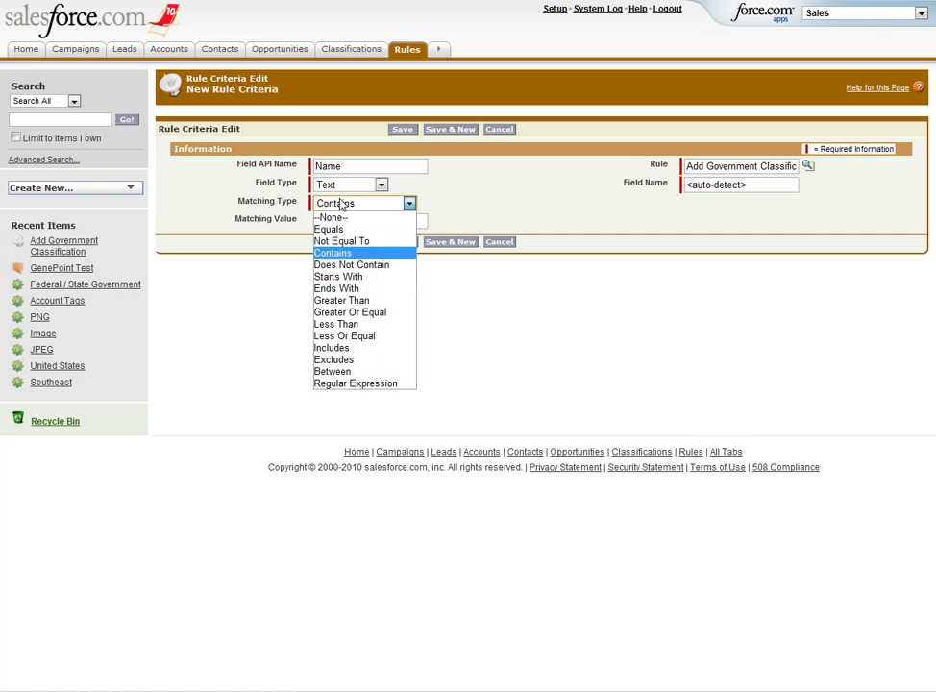
left_click(348, 290)
left_click(324, 221)
type("Test")
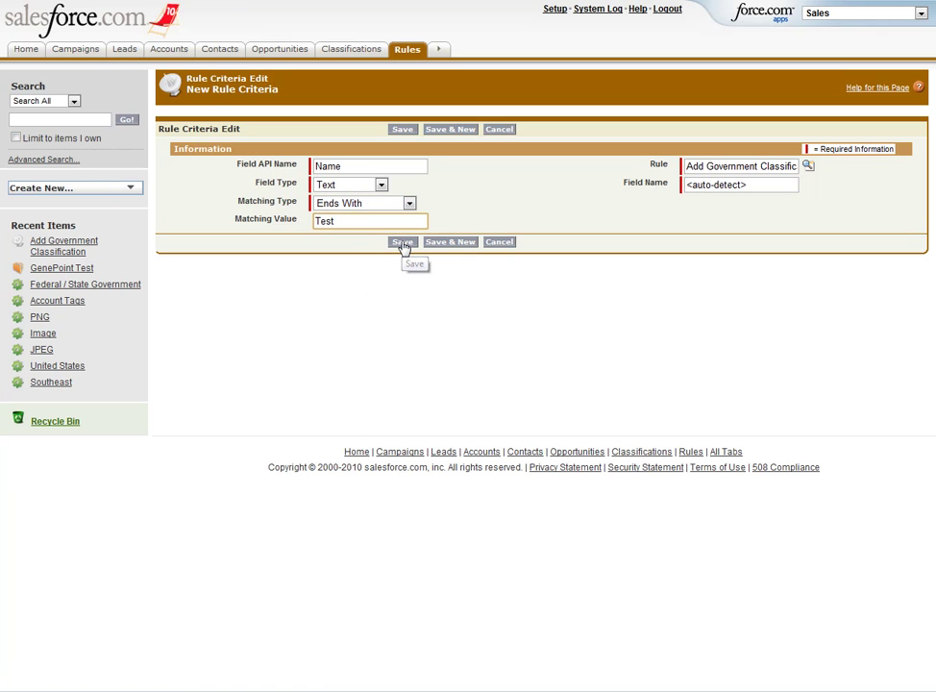
left_click(402, 244)
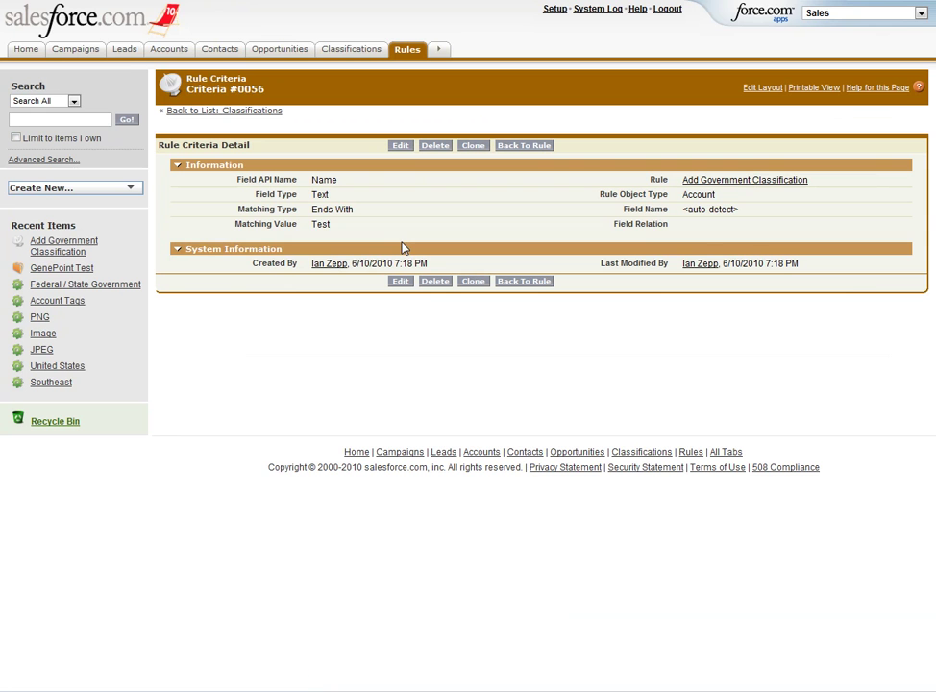
Create a rule action of type Add for the Add Government Classification rule with the classification Federal / State Government, and save it
left_click(737, 181)
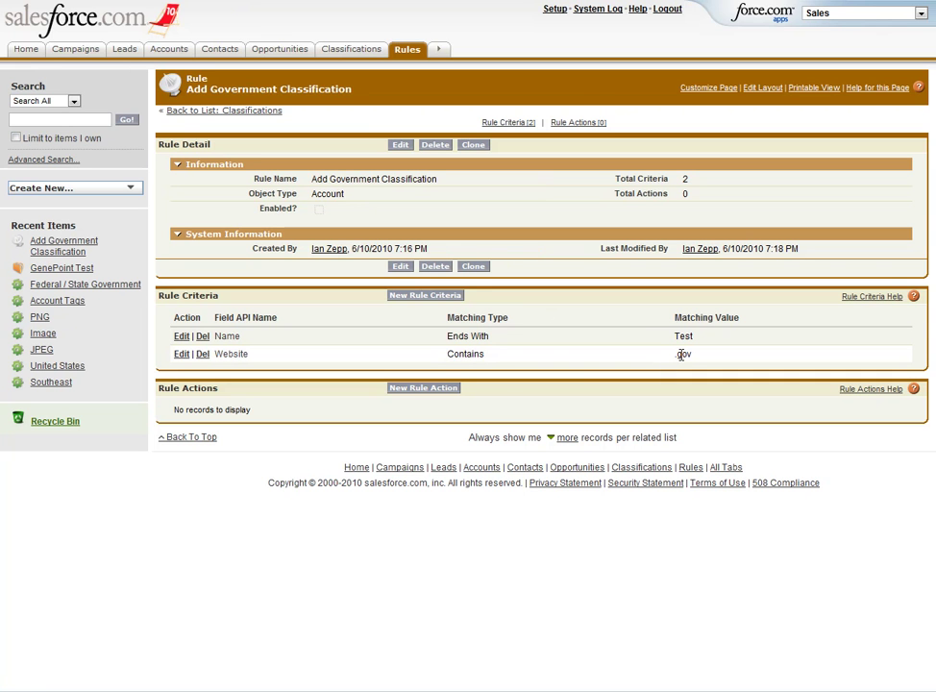
left_click(442, 389)
left_click(382, 185)
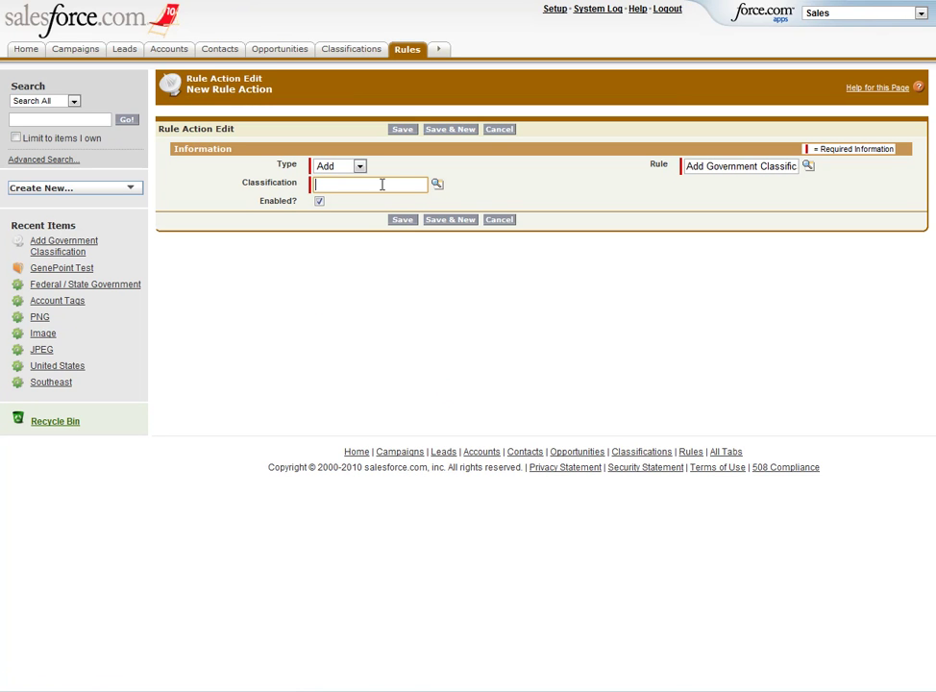
left_click(436, 183)
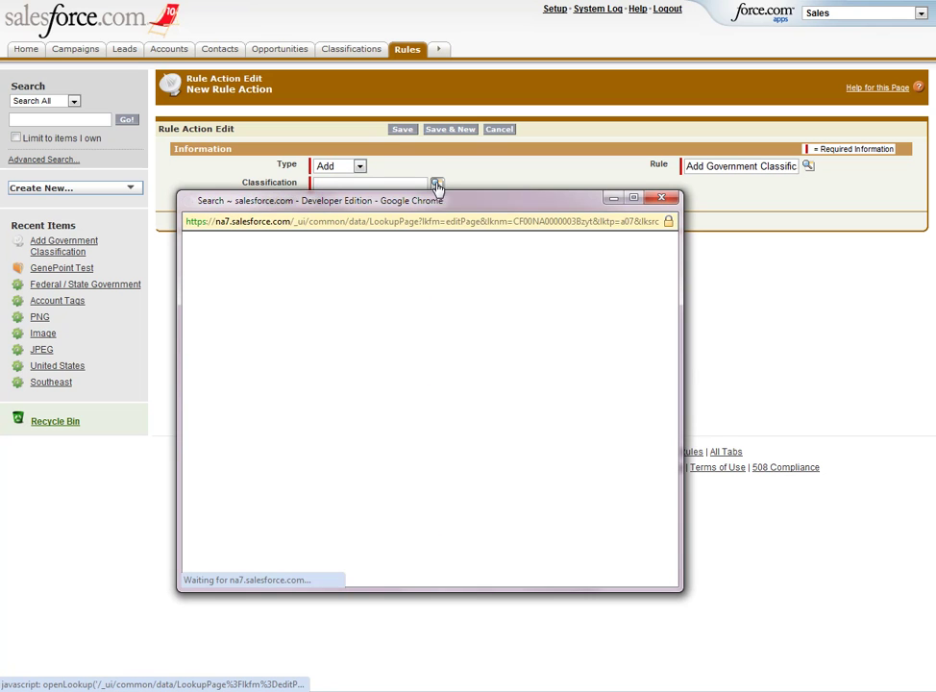
left_click(285, 395)
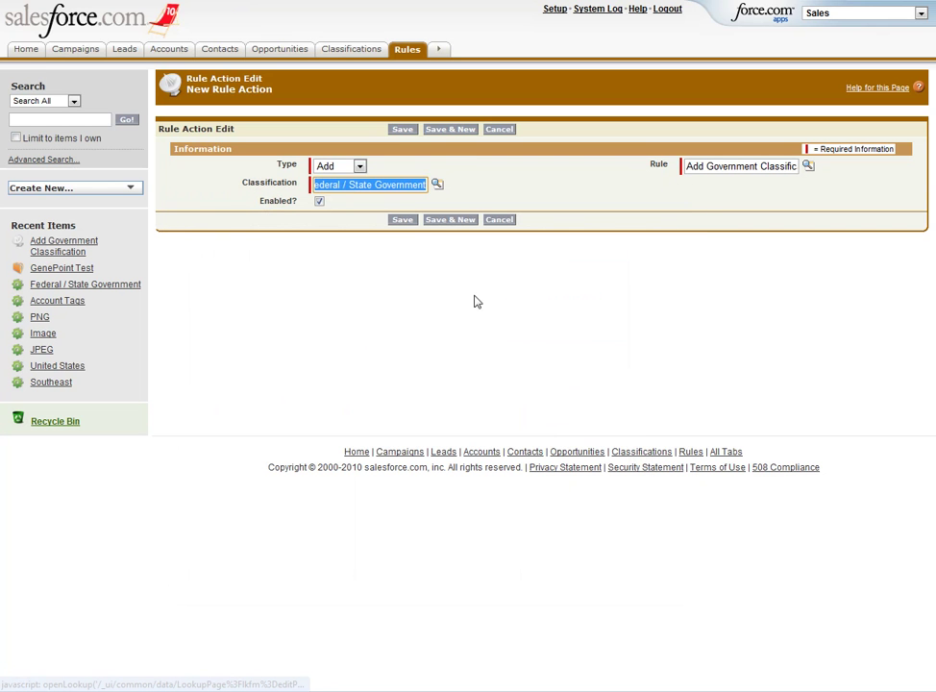
left_click(472, 193)
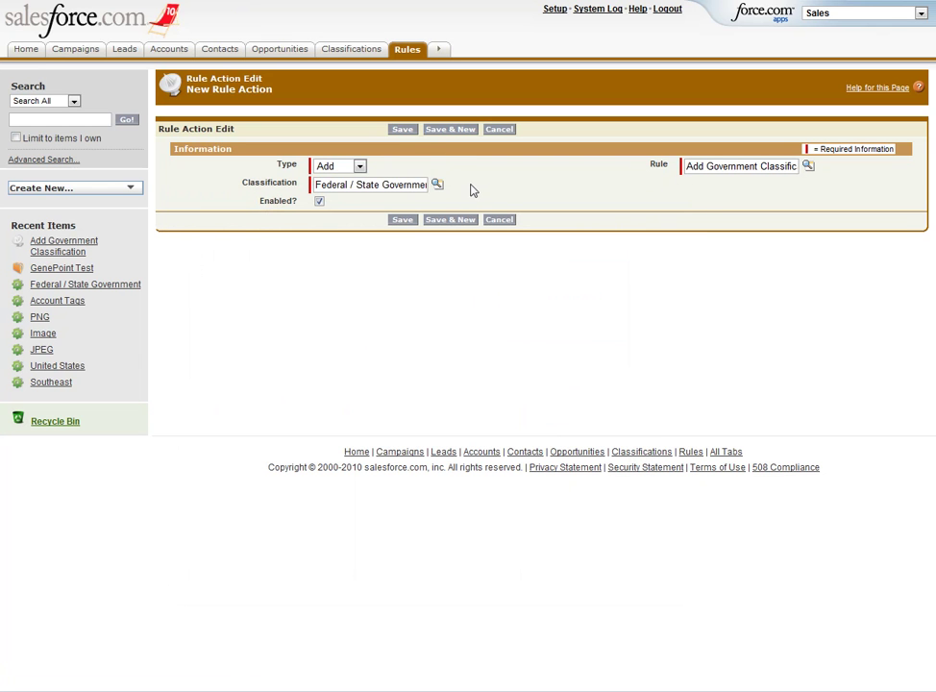
left_click(403, 129)
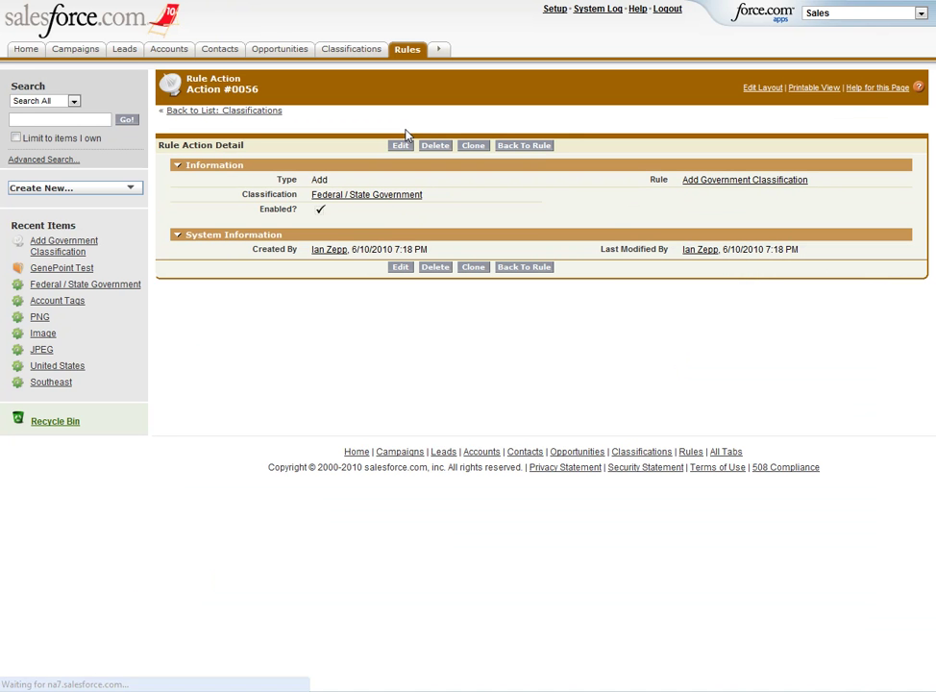
Return to the Add Government Classification rule, enable it and save the change
left_click(698, 181)
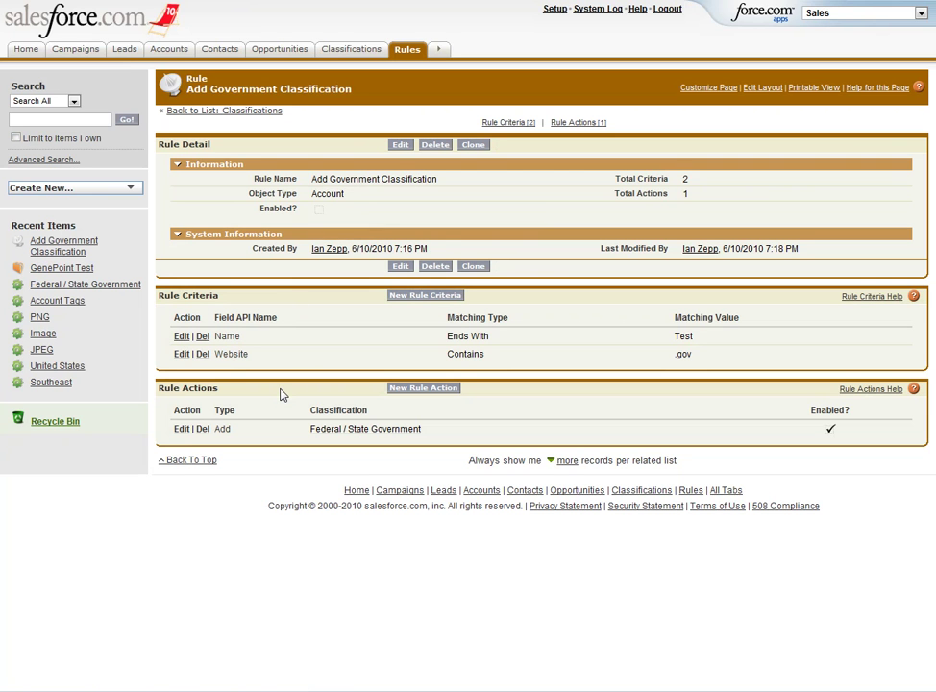
double_click(318, 212)
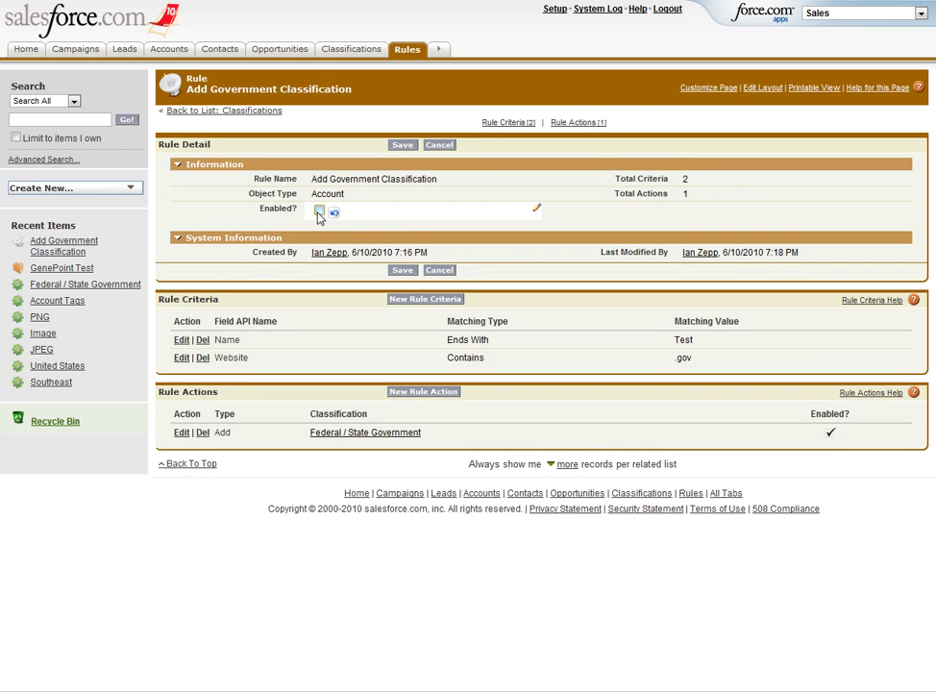
left_click(319, 211)
left_click(401, 145)
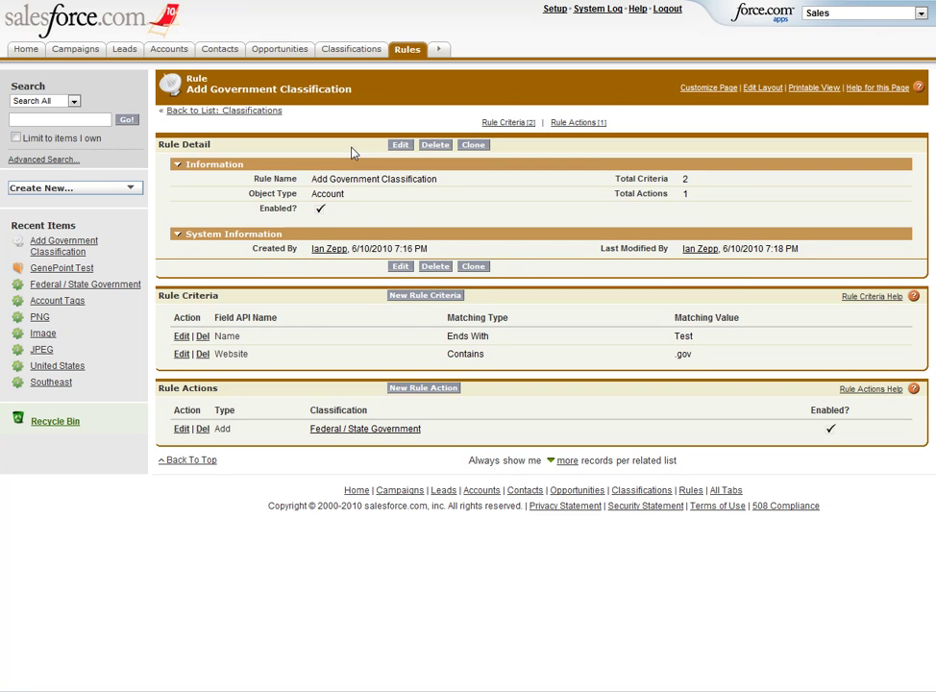
left_click(75, 269)
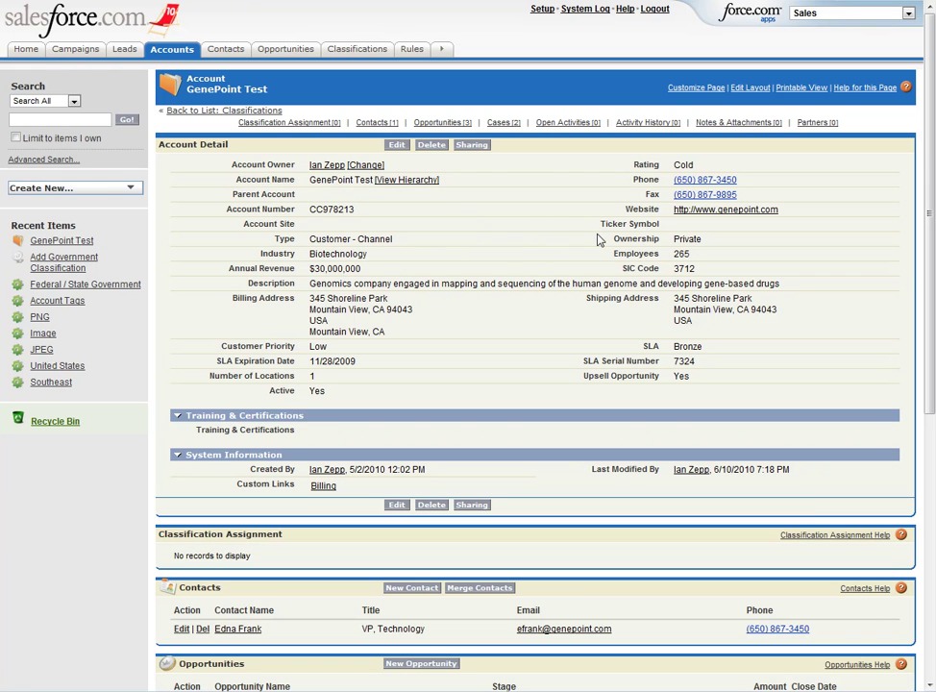
double_click(774, 210)
left_click(774, 211)
key("BackSpace")
key("BackSpace")
key("BackSpace")
type("edu")
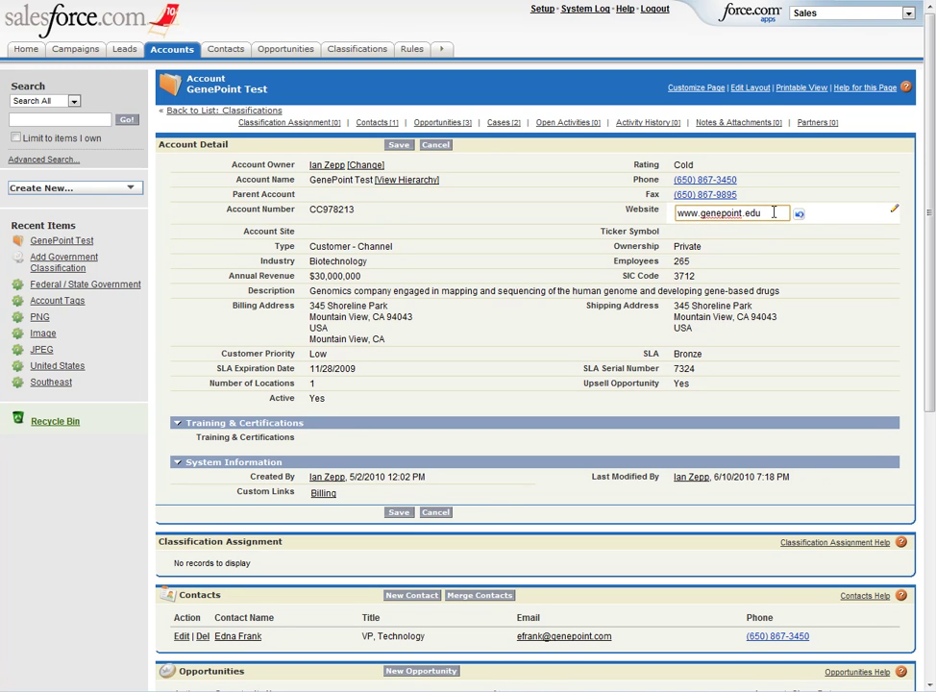
left_click(481, 159)
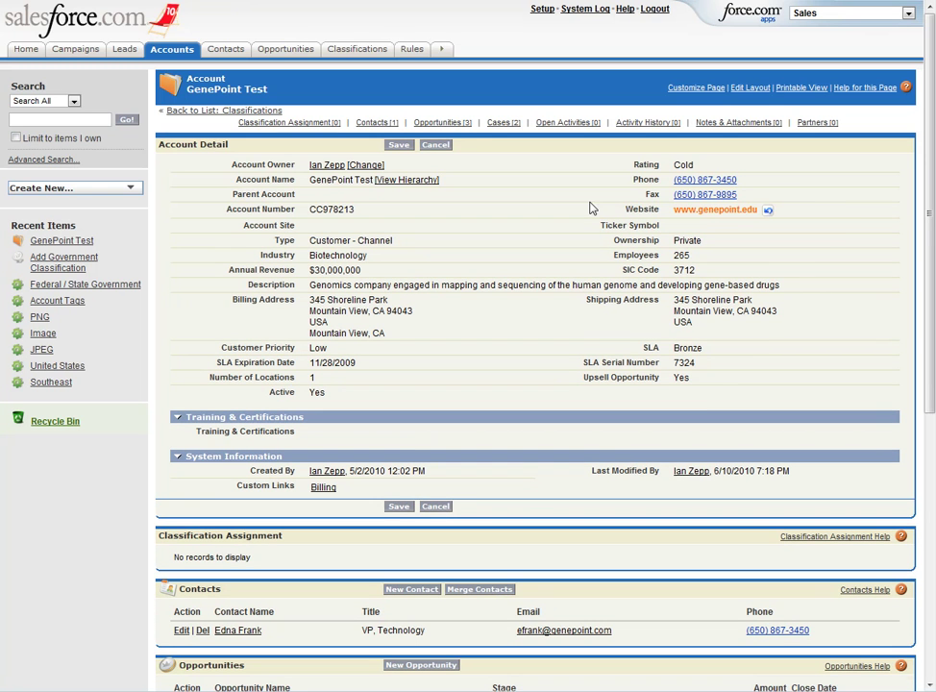
left_click(401, 145)
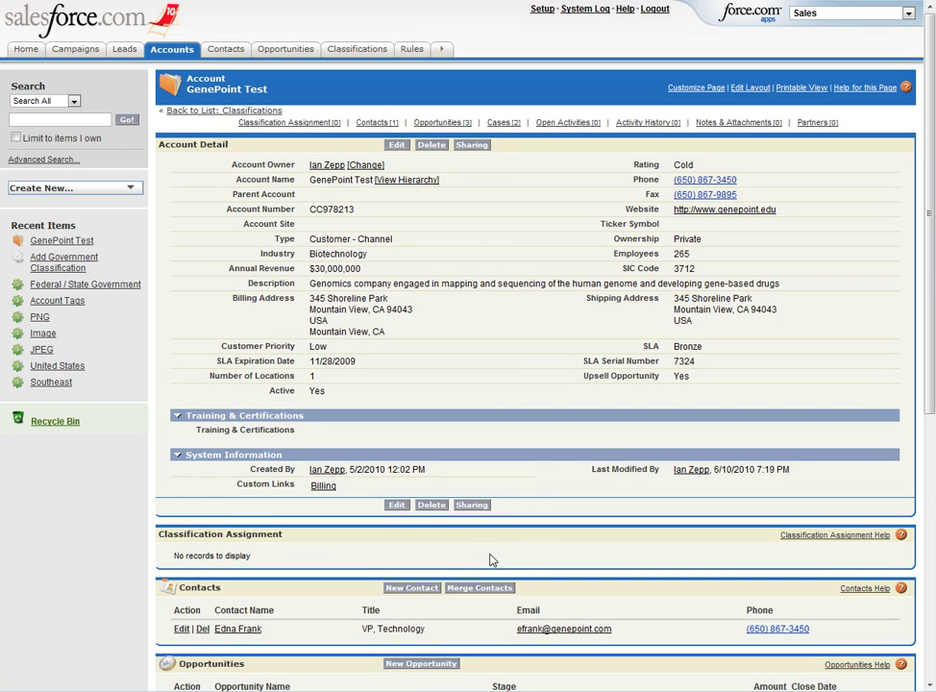
double_click(769, 210)
left_click(772, 213)
key("BackSpace")
key("BackSpace")
key("BackSpace")
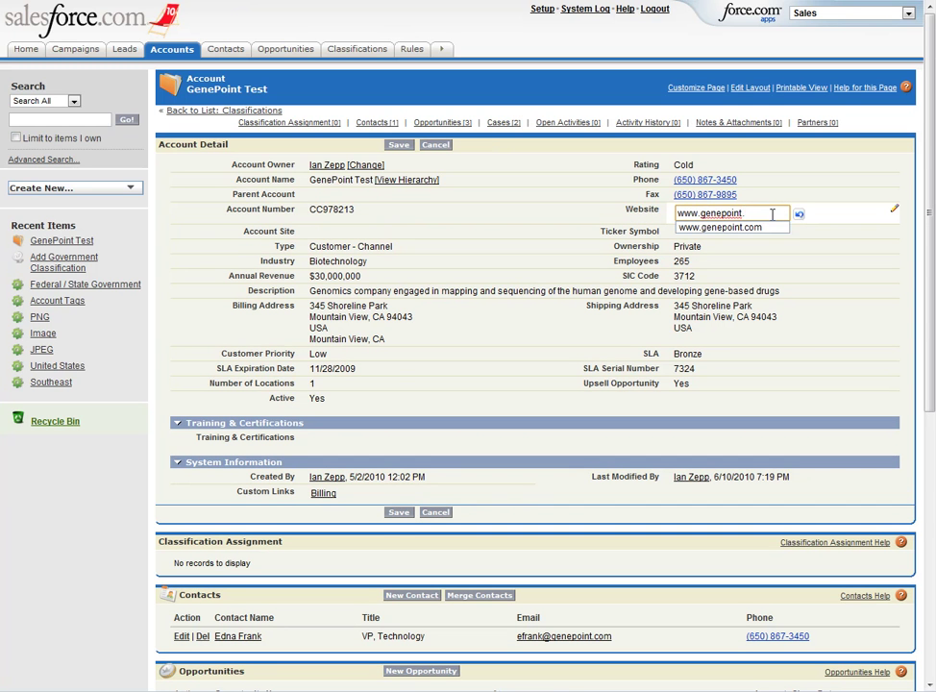
type("gov")
left_click(591, 222)
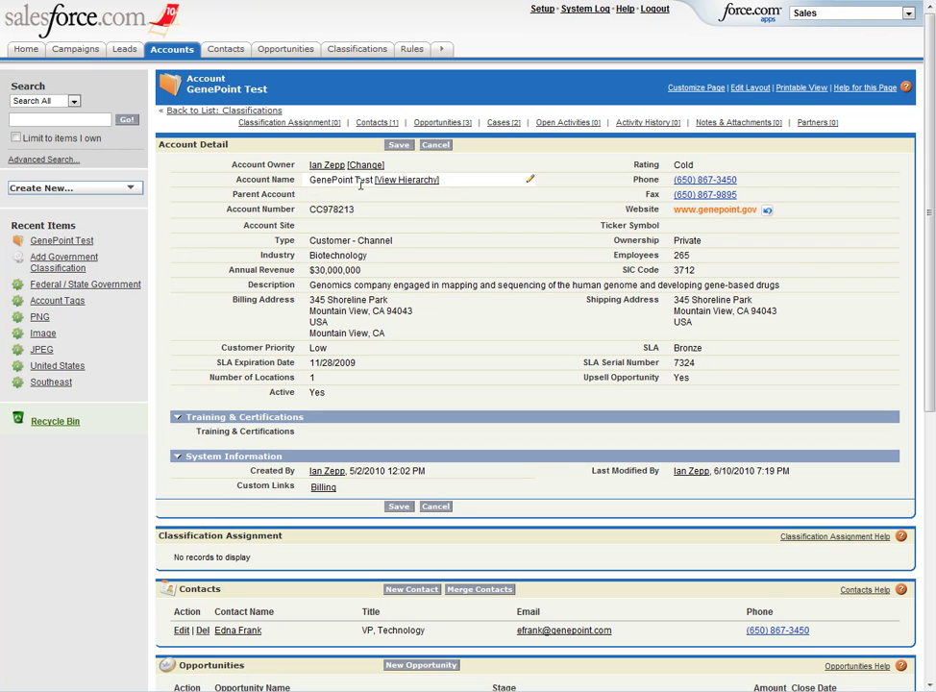
left_click(404, 147)
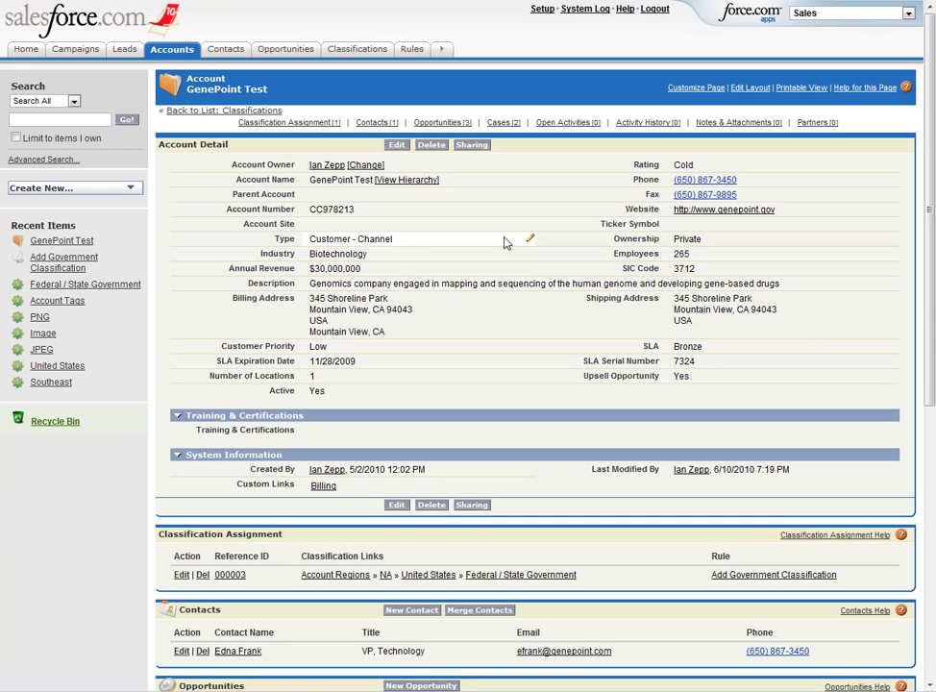
Open the Add Government Classification rule from the list of recent rules
left_click(411, 49)
left_click(266, 201)
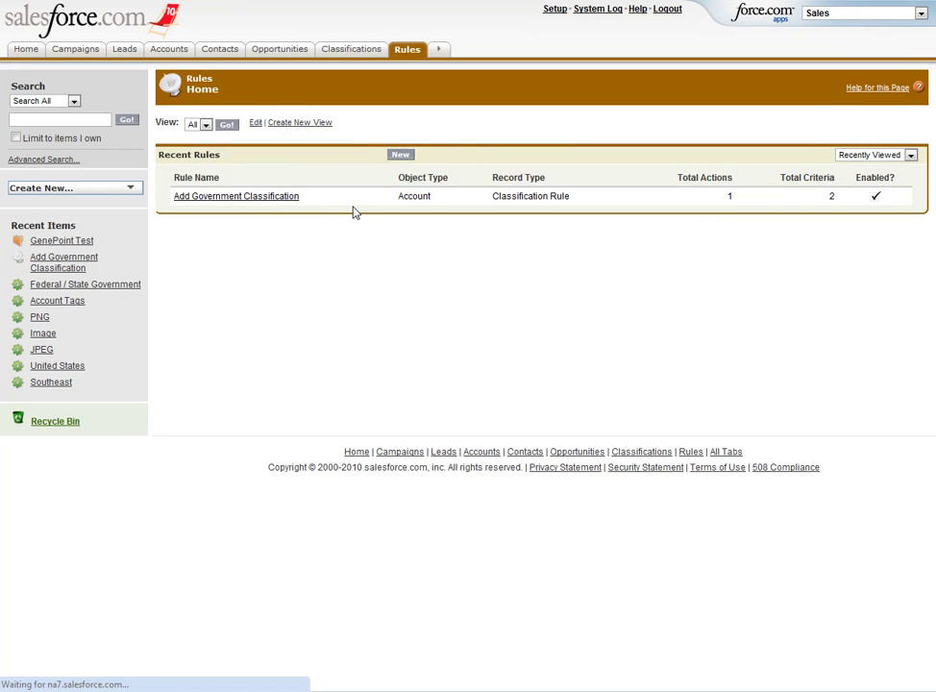